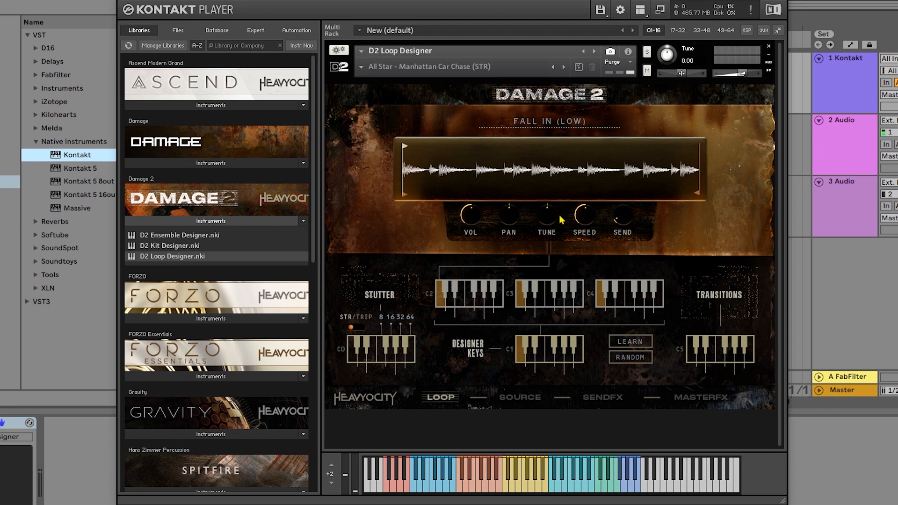
Browse the Straight and Triplet snapshot categories of the D2 Loop Designer without loading a snapshot
{"action": "left_click", "coordinate": [354, 75]}
{"action": "left_click", "coordinate": [361, 66]}
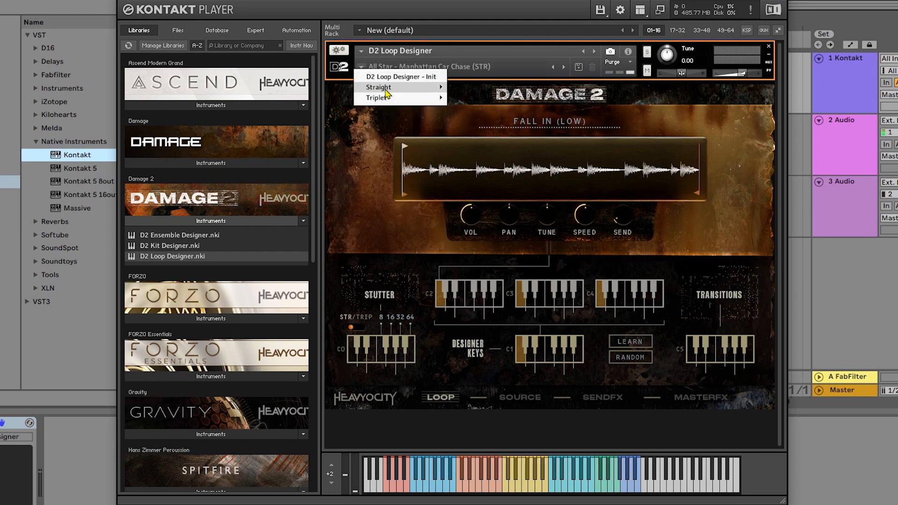
{"action": "mouse_move", "coordinate": [388, 88]}
{"action": "mouse_move", "coordinate": [480, 92]}
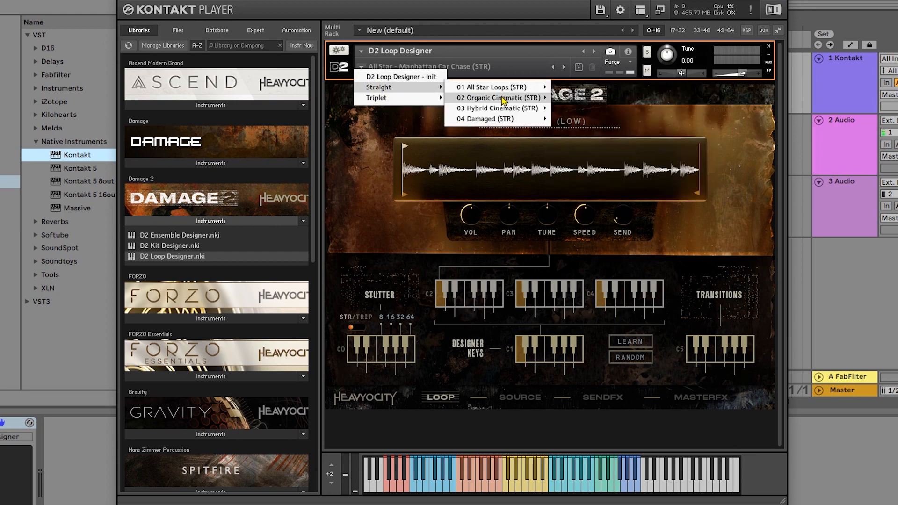
{"action": "mouse_move", "coordinate": [506, 114]}
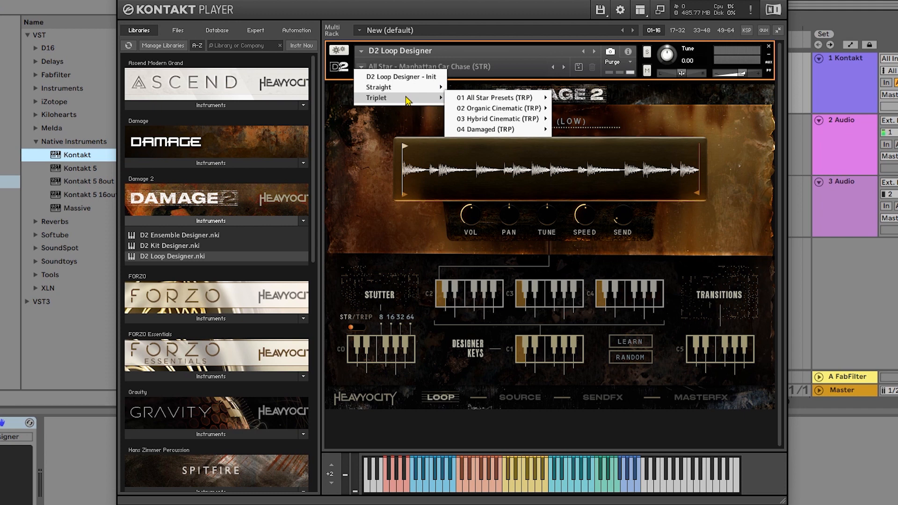
{"action": "left_click", "coordinate": [381, 148]}
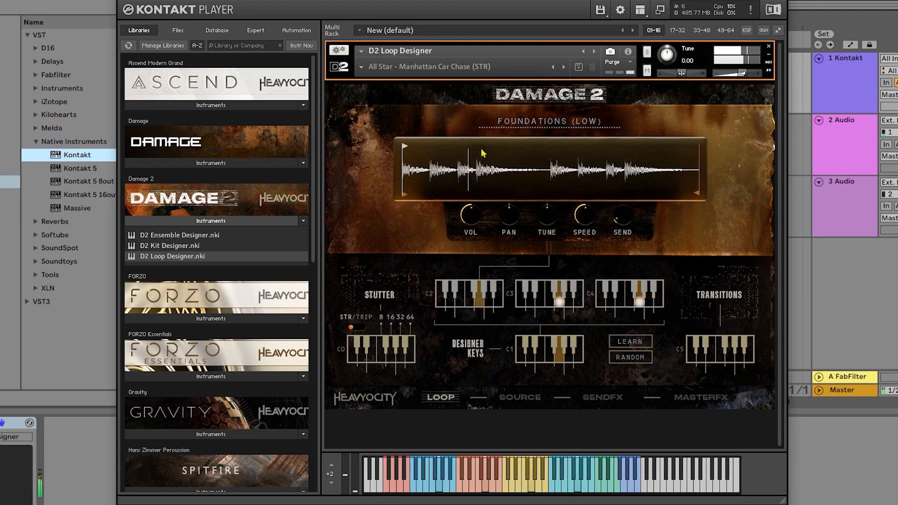
Load the snapshot All Star - Modern Mystery (STR) from the Straight All Star Loops category
{"action": "left_click", "coordinate": [363, 68]}
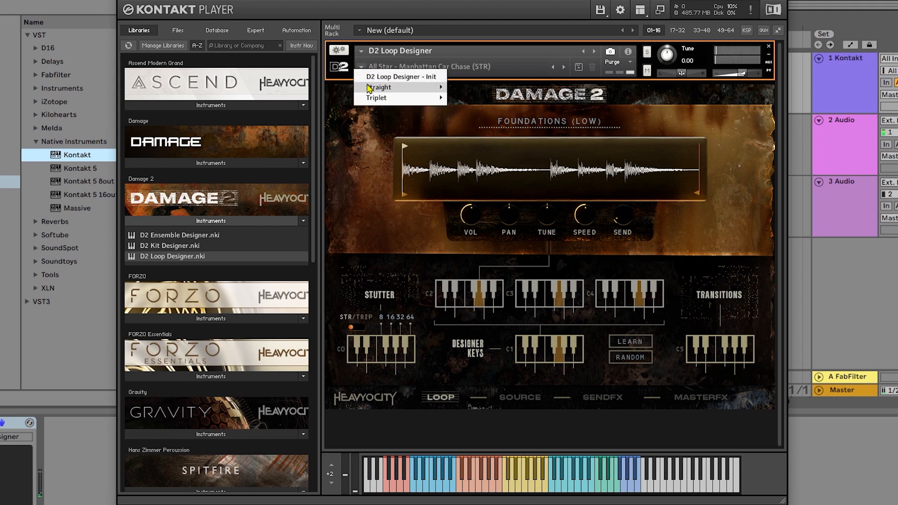
{"action": "mouse_move", "coordinate": [377, 88]}
{"action": "mouse_move", "coordinate": [470, 87]}
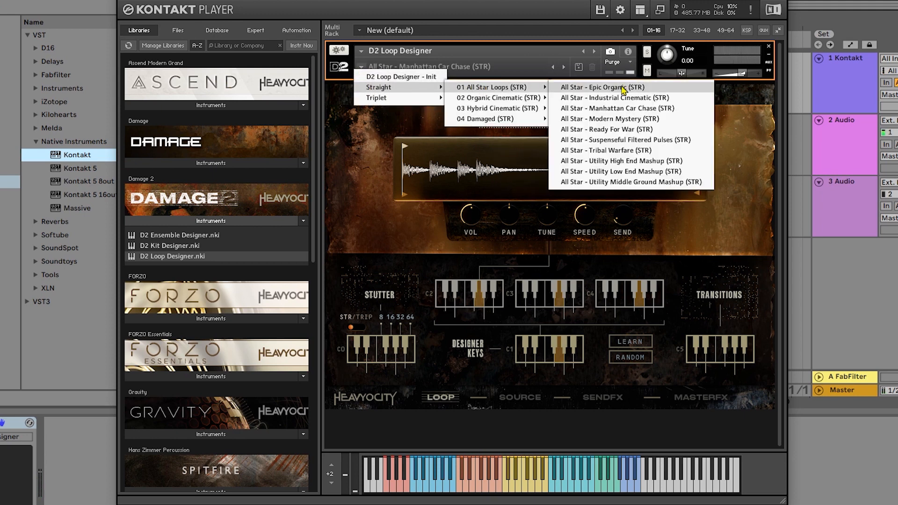
{"action": "left_click", "coordinate": [640, 119]}
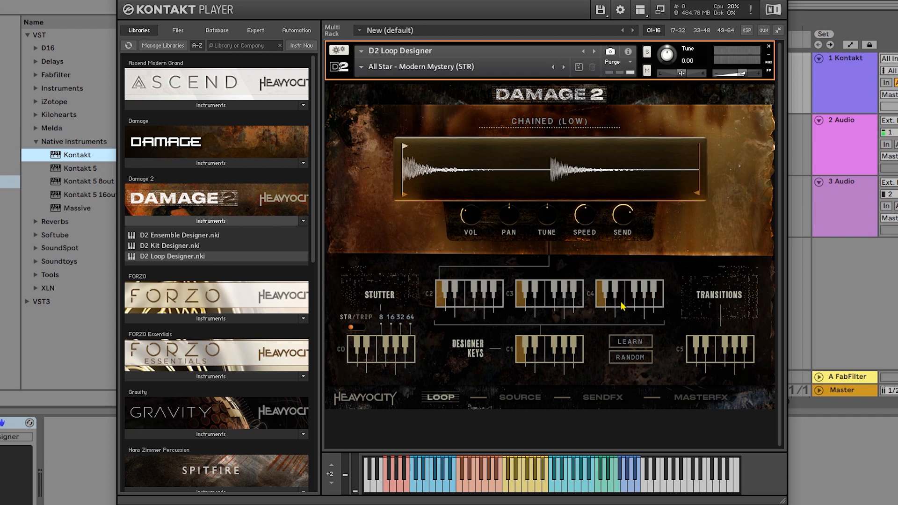
Audition the Modern Mystery designer key C1 and individual loops in the C2, C3 and C4 octaves, including Circuit Pong (Low)
{"action": "left_click", "coordinate": [522, 361]}
{"action": "left_click", "coordinate": [522, 306]}
{"action": "left_click", "coordinate": [470, 304]}
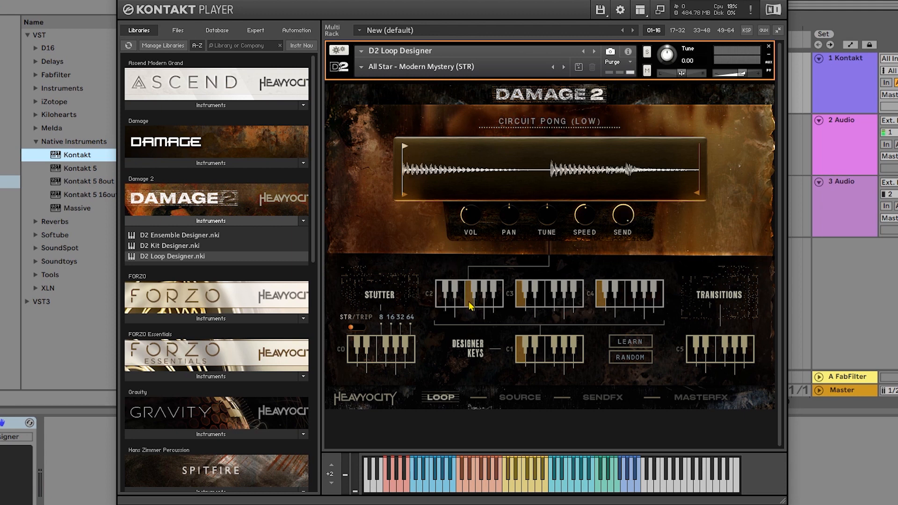
{"action": "left_click", "coordinate": [536, 291]}
{"action": "left_click", "coordinate": [630, 307]}
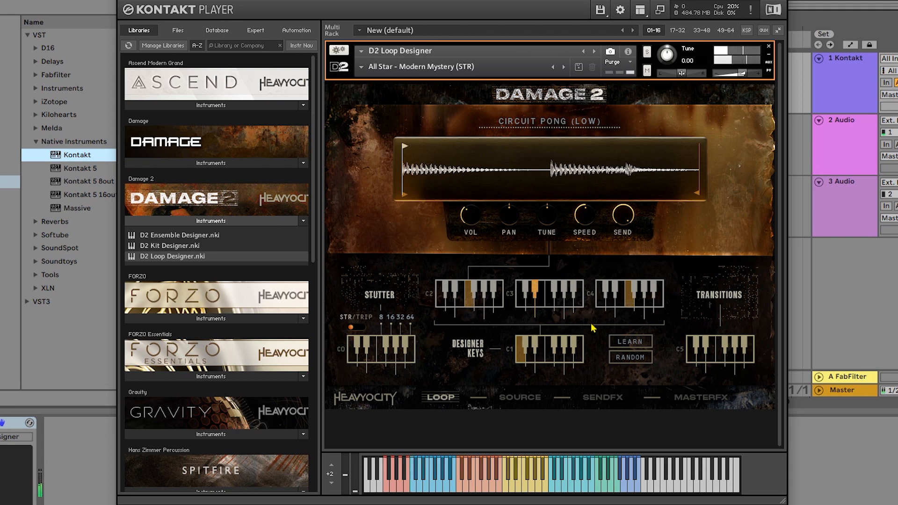
Load the Straight snapshot All Star - Tribal Warfare (STR) and try a stutter key and a transition key
{"action": "left_click", "coordinate": [362, 67]}
{"action": "mouse_move", "coordinate": [374, 91]}
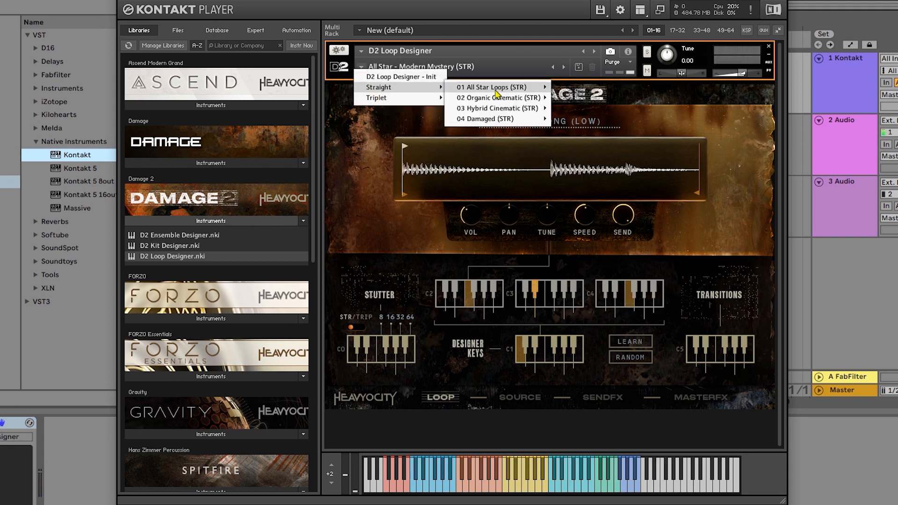
{"action": "mouse_move", "coordinate": [498, 93]}
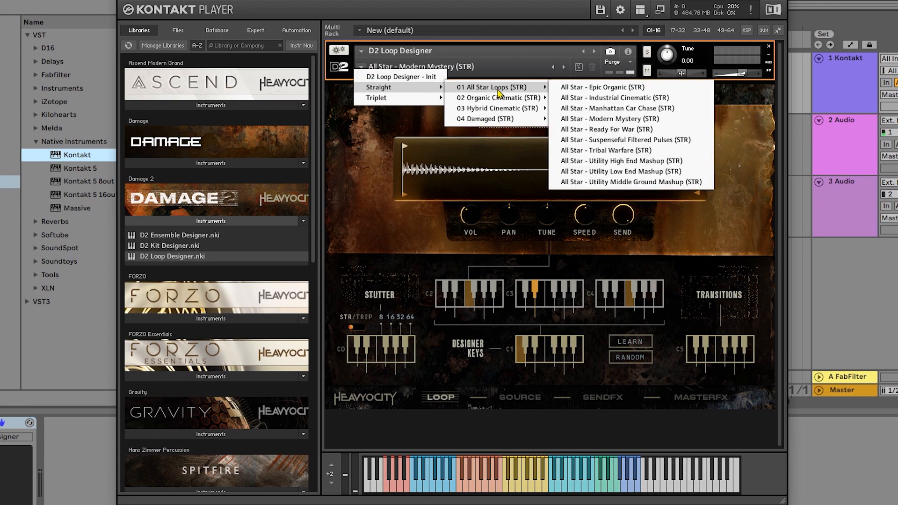
{"action": "left_click", "coordinate": [610, 150]}
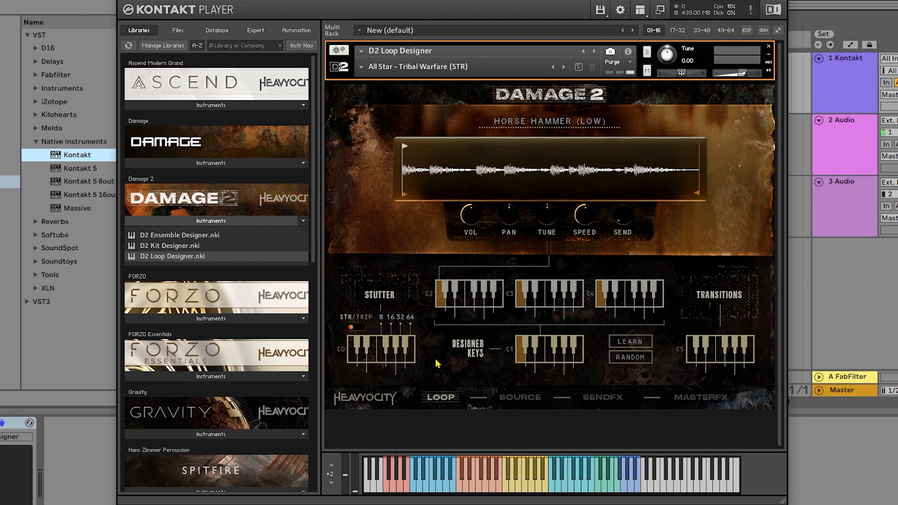
{"action": "left_click", "coordinate": [382, 360]}
{"action": "left_click", "coordinate": [701, 362]}
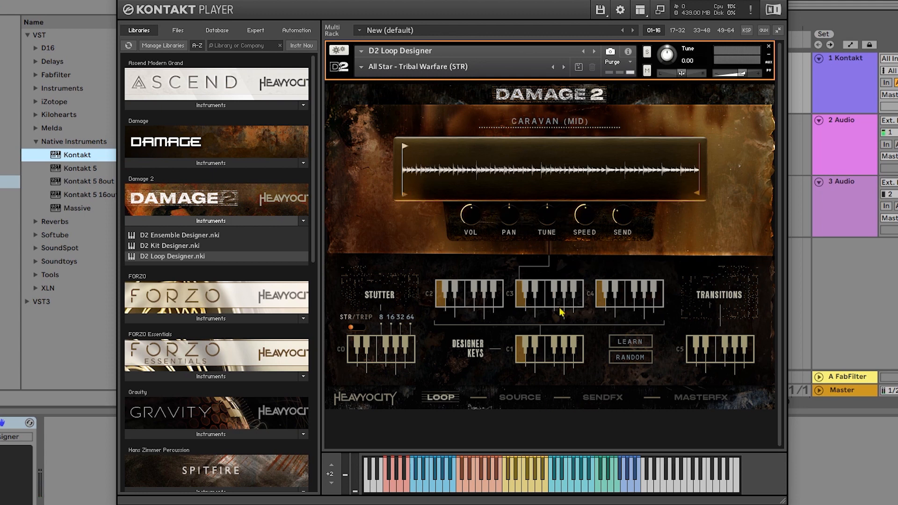
Pan the Caravan (Mid) loop on key C3 to the left and select the Time Is Up (Mid) loop
{"action": "left_click", "coordinate": [525, 302]}
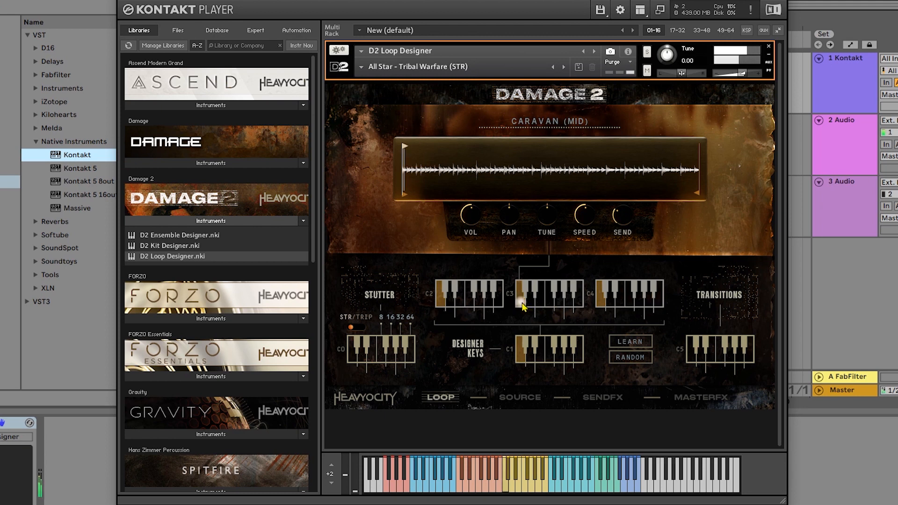
{"action": "left_click_drag", "start_coordinate": [509, 217], "coordinate": [510, 230]}
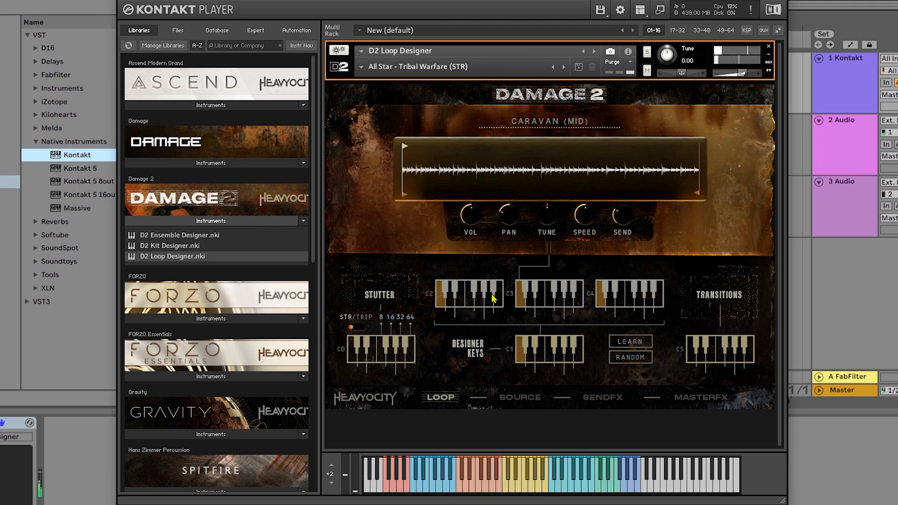
{"action": "left_click", "coordinate": [531, 302]}
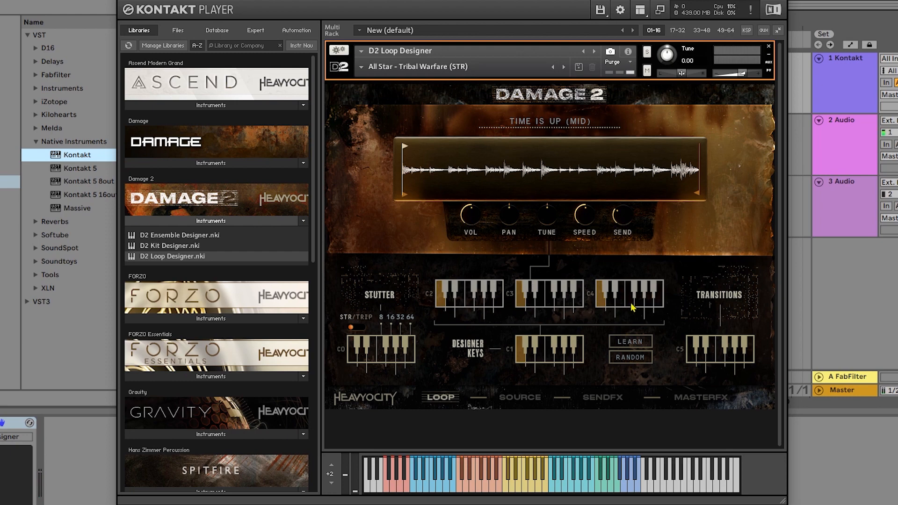
Assign the 4 Ton Shoes loop from the Damaged (STR) category to key C3 on the Source page
{"action": "left_click", "coordinate": [518, 400]}
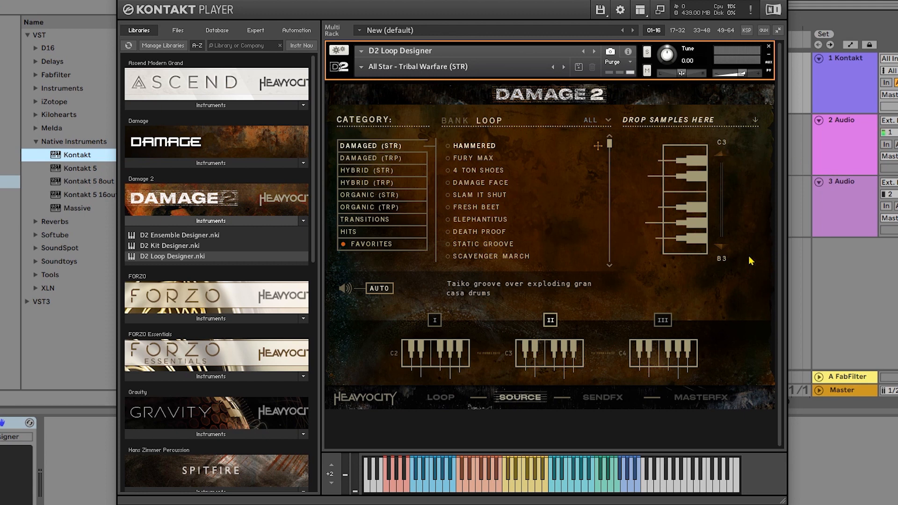
{"action": "left_click", "coordinate": [524, 366]}
{"action": "left_click", "coordinate": [480, 172]}
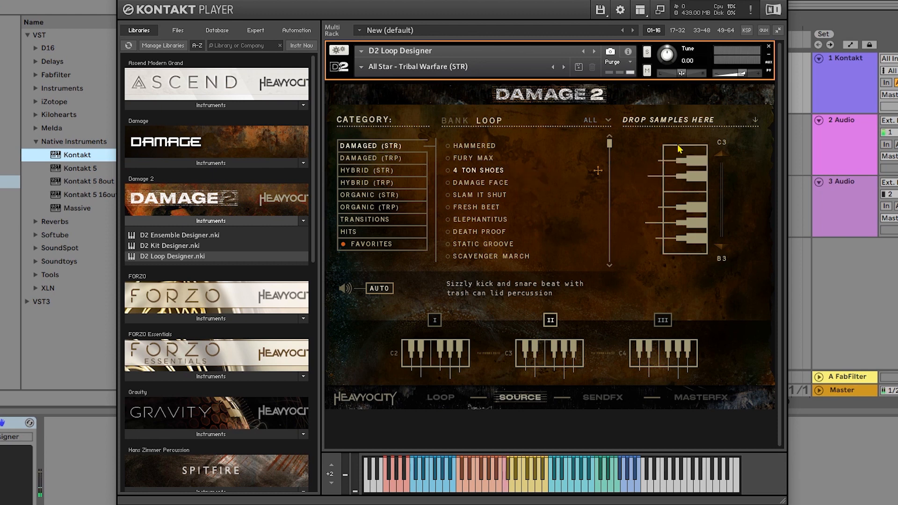
{"action": "left_click", "coordinate": [679, 147]}
Switch the source assignment to key range I and turn the automatic loop preview off and on again
{"action": "left_click", "coordinate": [435, 322]}
{"action": "left_click", "coordinate": [379, 289]}
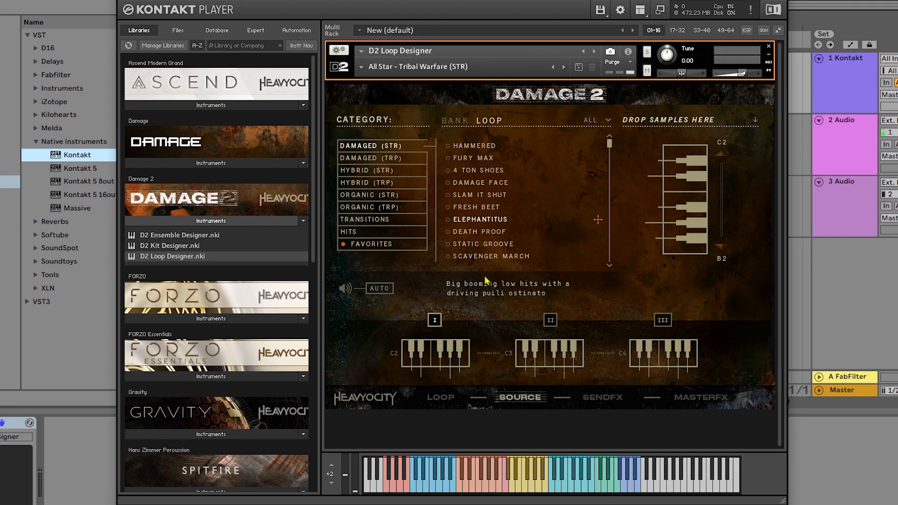
{"action": "left_click", "coordinate": [380, 289]}
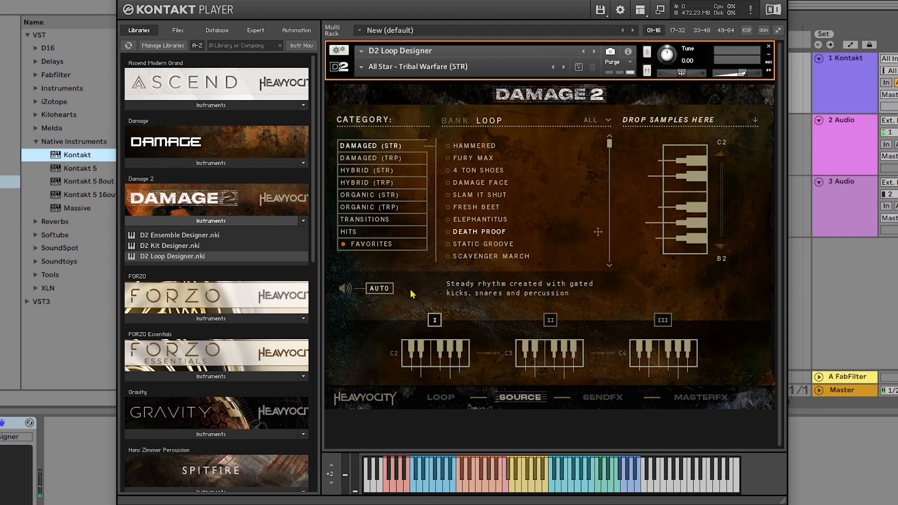
Browse the list of Damaged (STR) banks and return to the individual loops
{"action": "left_click", "coordinate": [457, 123]}
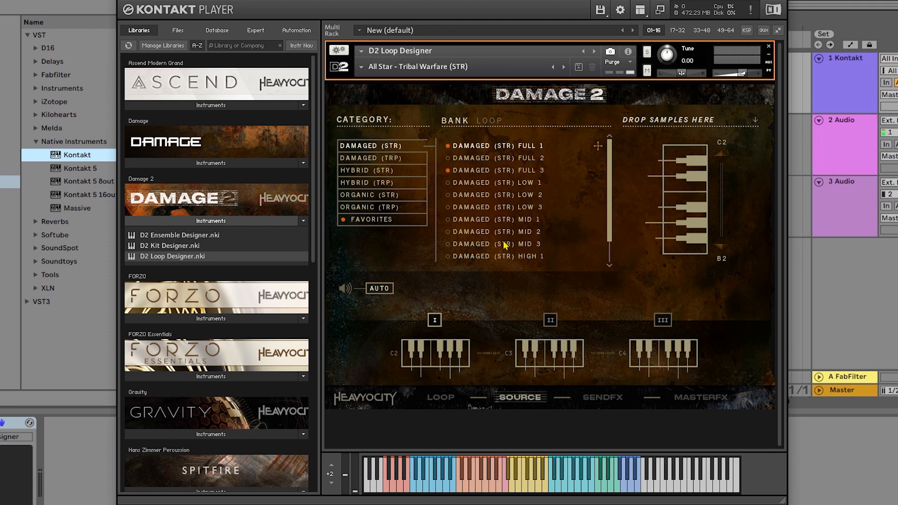
{"action": "left_click_drag", "start_coordinate": [611, 213], "coordinate": [610, 252]}
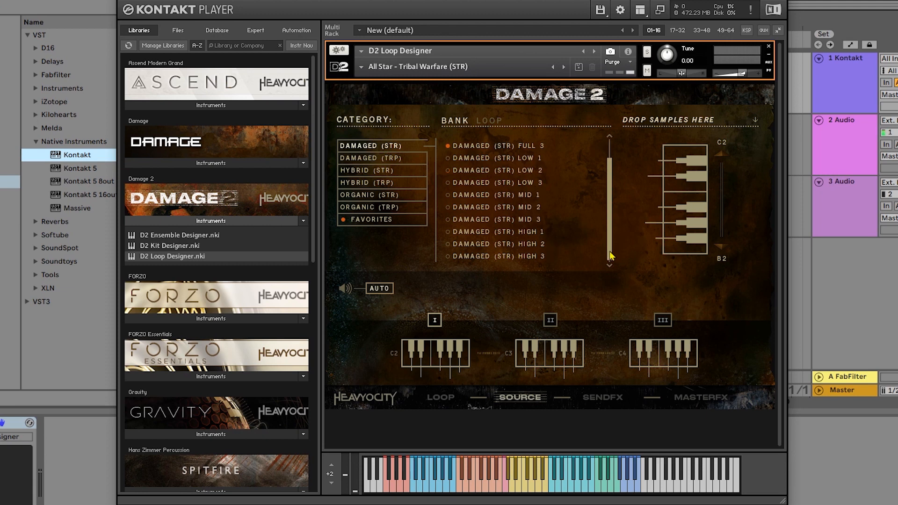
{"action": "left_click", "coordinate": [498, 121]}
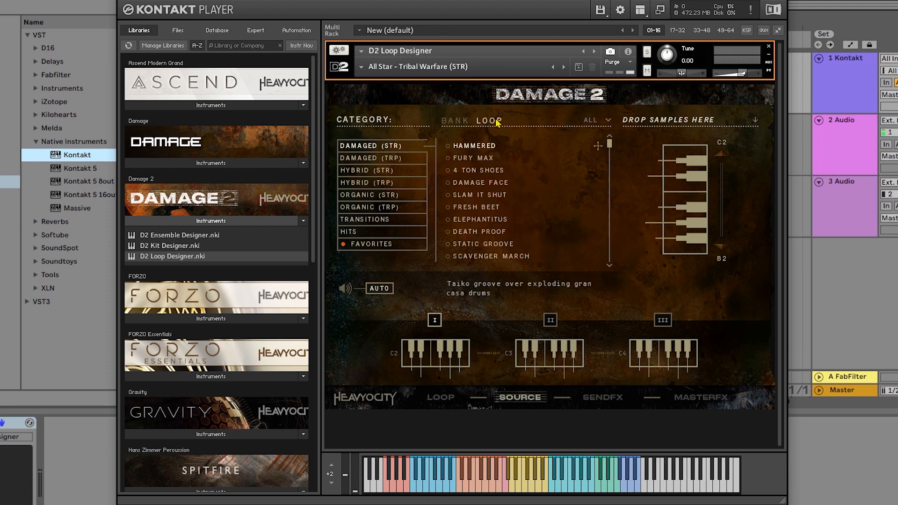
Mark the Damage Face loop as a favorite, check the Favorites category and return to Damaged (STR)
{"action": "left_click", "coordinate": [591, 123]}
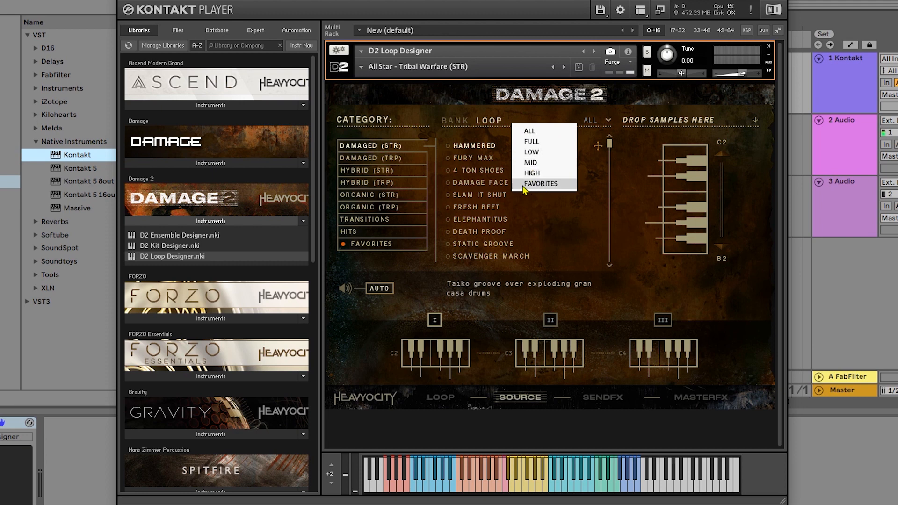
{"action": "left_click", "coordinate": [448, 183]}
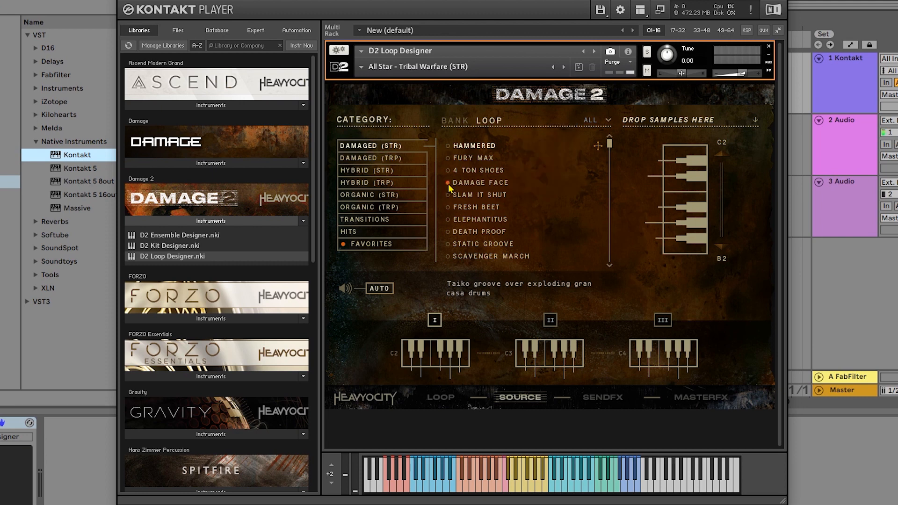
{"action": "left_click", "coordinate": [374, 248]}
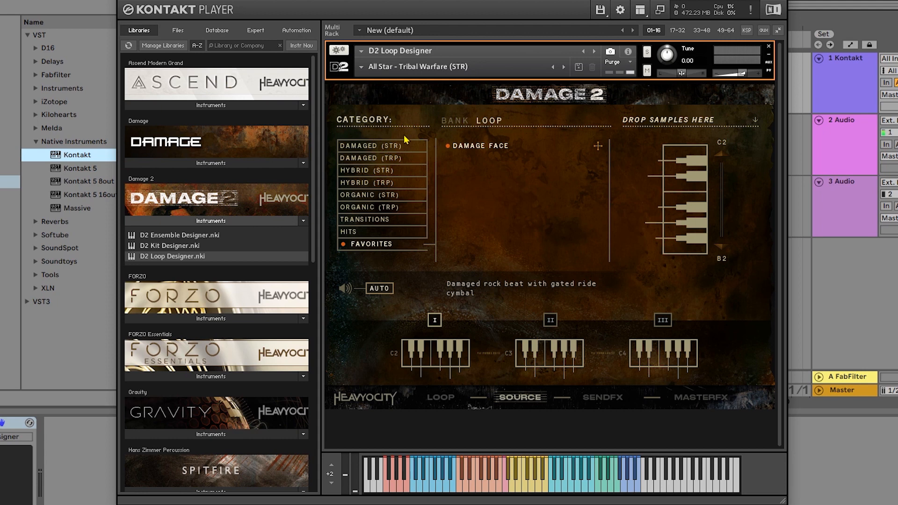
{"action": "left_click", "coordinate": [394, 146]}
Remove Damage Face from the favorites using the Favorites filter, and set the loop filter back to All
{"action": "left_click", "coordinate": [602, 122]}
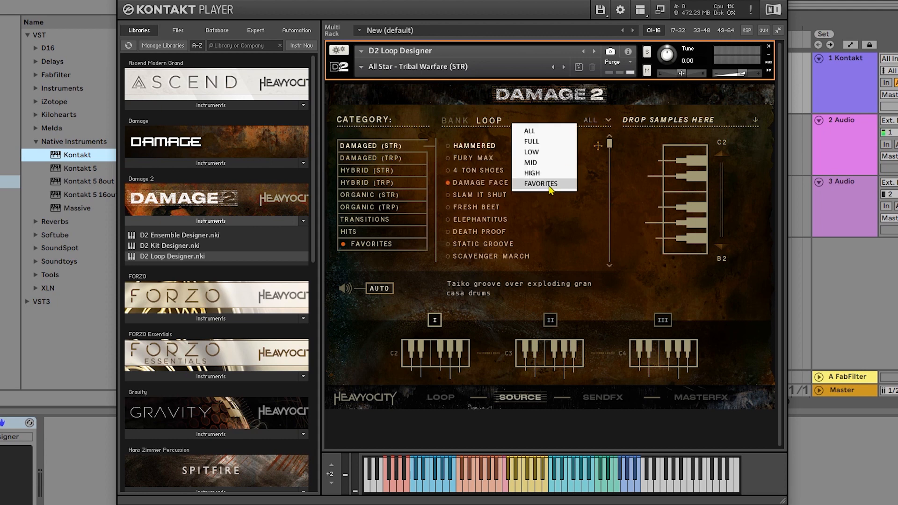
{"action": "left_click", "coordinate": [515, 185]}
{"action": "left_click", "coordinate": [447, 146]}
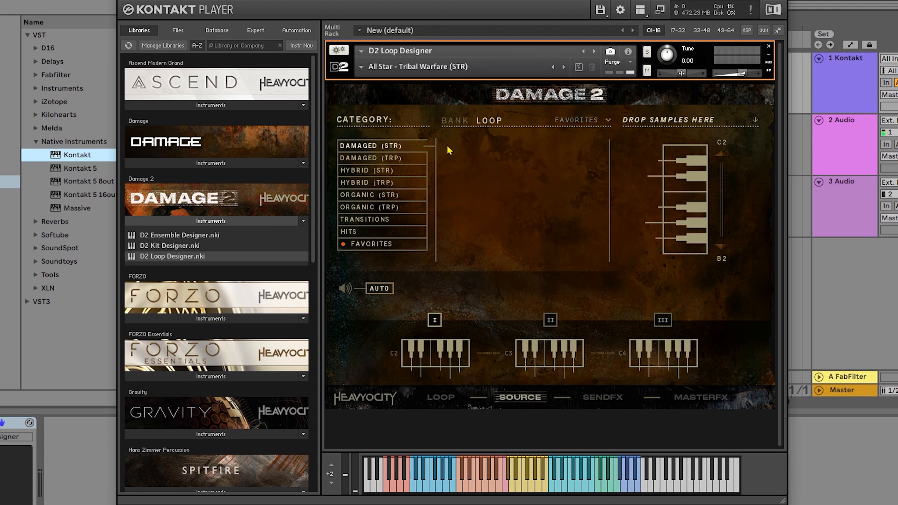
{"action": "left_click", "coordinate": [568, 119]}
{"action": "left_click", "coordinate": [553, 130]}
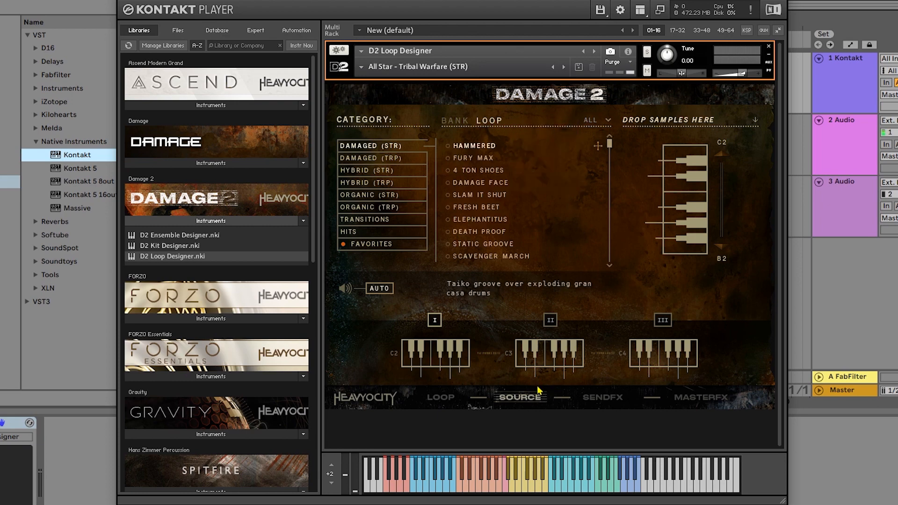
Replace the reverse reverb in the fourth SendFX slot with RV-PLT and swap the distortion with the compressor
{"action": "left_click", "coordinate": [603, 398]}
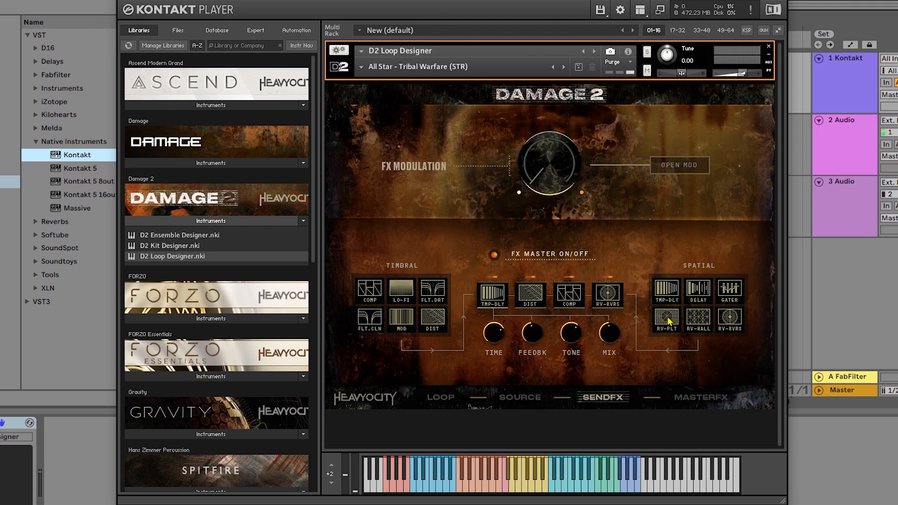
{"action": "left_click_drag", "start_coordinate": [668, 321], "coordinate": [611, 300]}
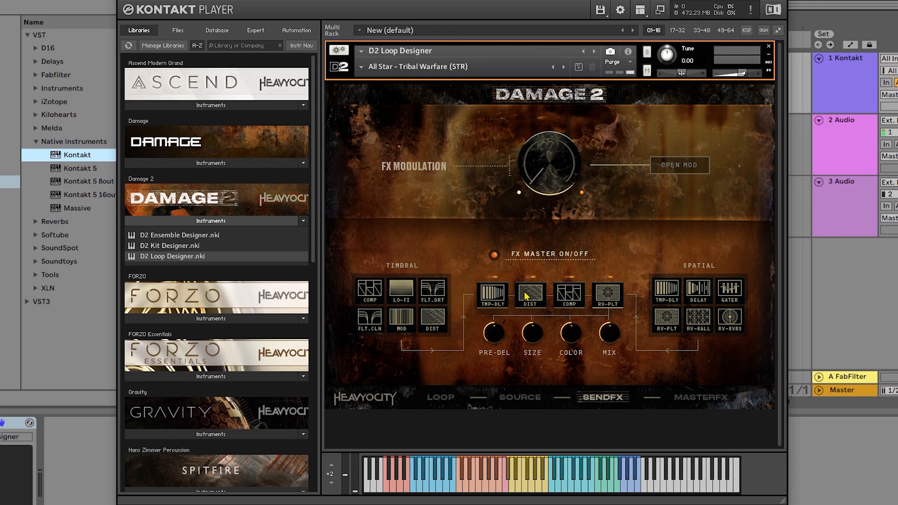
{"action": "left_click_drag", "start_coordinate": [543, 298], "coordinate": [571, 302]}
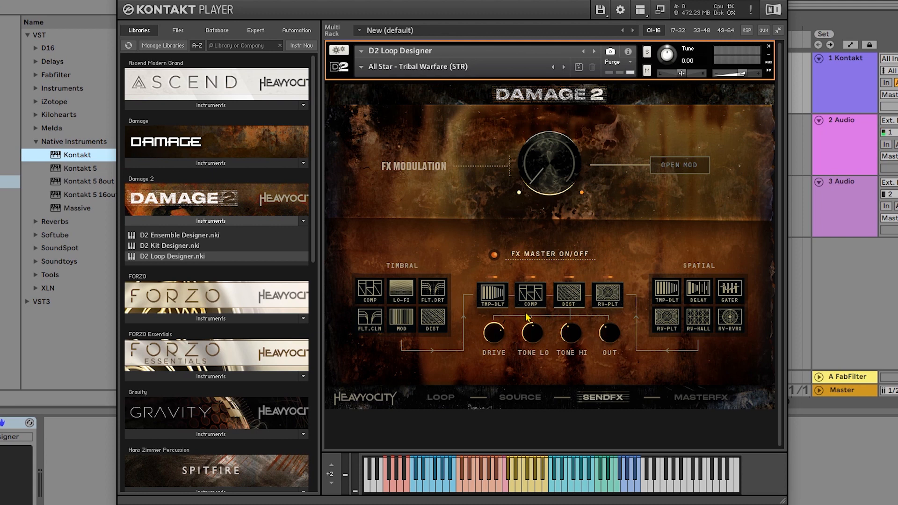
Examine the parameters of the effects in the SendFX chain and open the FX modulation settings
{"action": "left_click", "coordinate": [492, 299]}
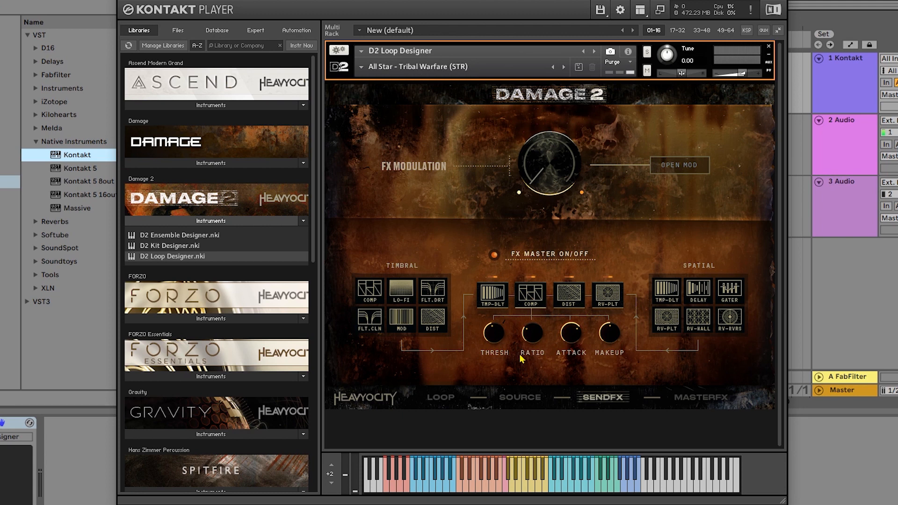
{"action": "left_click", "coordinate": [570, 298]}
{"action": "left_click", "coordinate": [616, 298]}
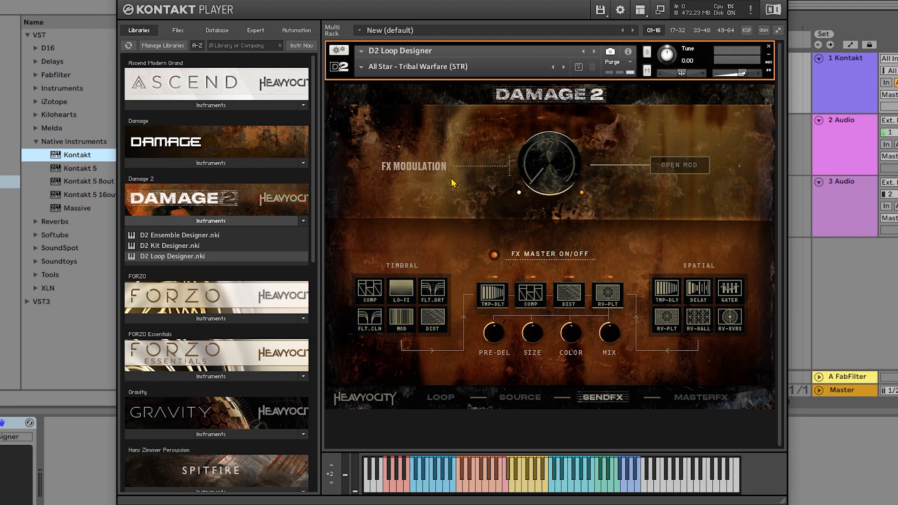
{"action": "left_click", "coordinate": [672, 169]}
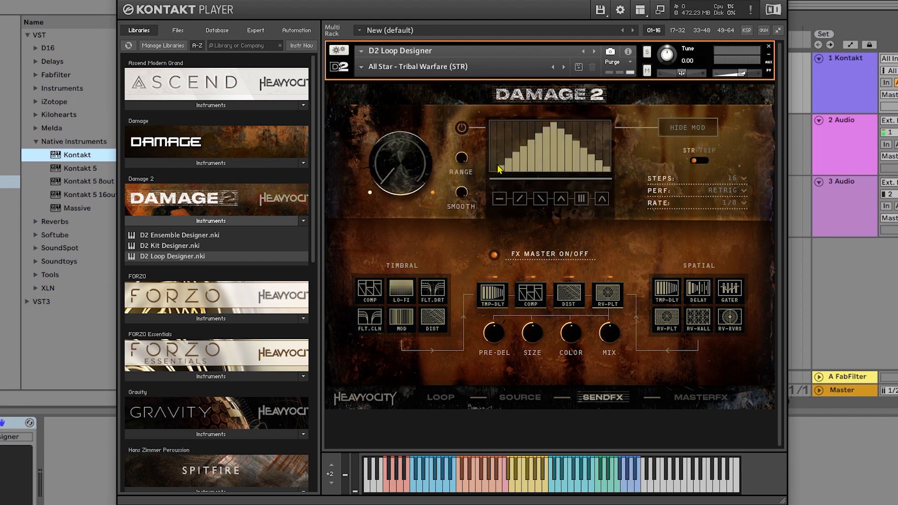
Redraw the 16-step SendFX modulation pattern so only the last six steps are raised, and audition it with a loop key
{"action": "mouse_move", "coordinate": [497, 166]}
{"action": "left_mouse_down"}
{"action": "mouse_move", "coordinate": [541, 195]}
{"action": "mouse_move", "coordinate": [567, 197]}
{"action": "mouse_move", "coordinate": [583, 127]}
{"action": "mouse_move", "coordinate": [617, 108]}
{"action": "left_mouse_up"}
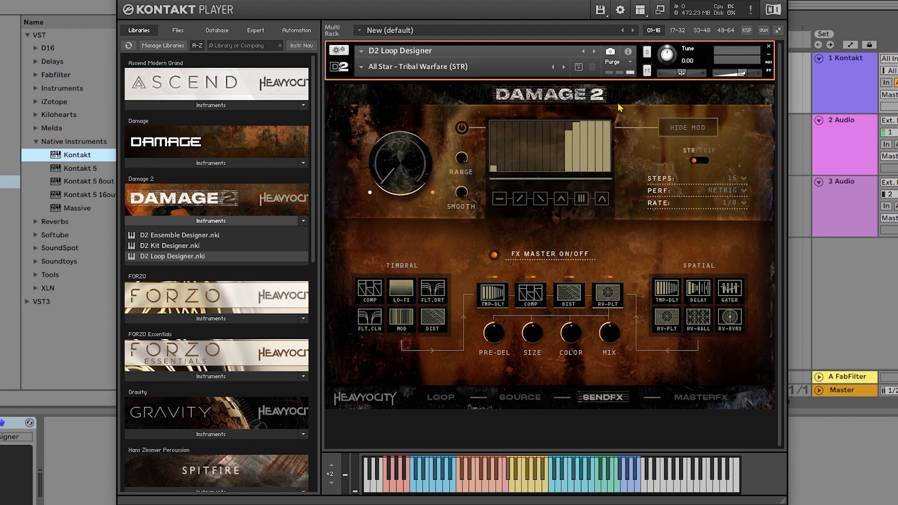
{"action": "left_click", "coordinate": [494, 176]}
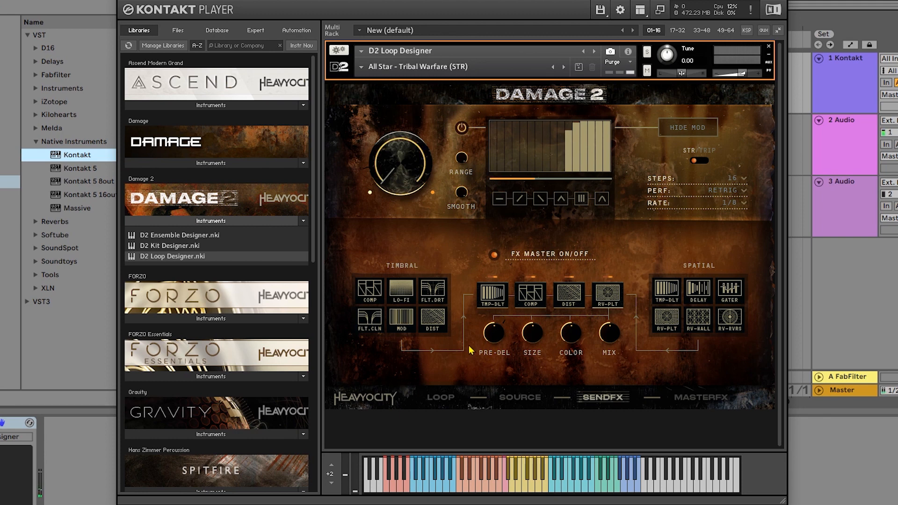
{"action": "left_click", "coordinate": [496, 463]}
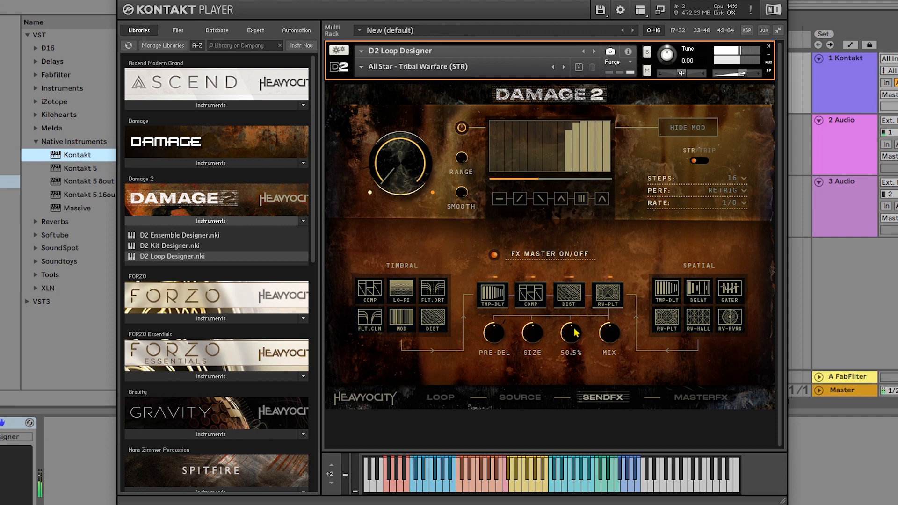
Show the distortion's controls in the SendFX chain, and lower the MIX of the RV-PLT reverb
{"action": "left_click", "coordinate": [568, 304]}
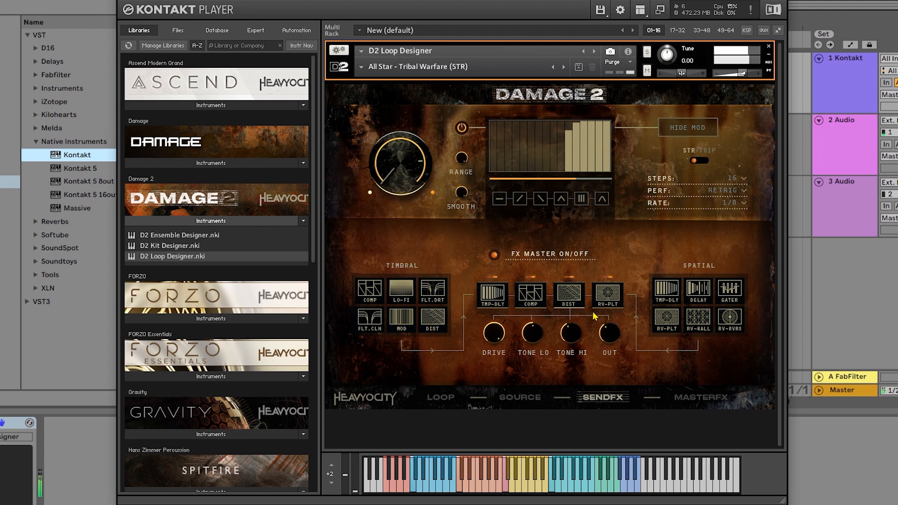
{"action": "left_click", "coordinate": [610, 301]}
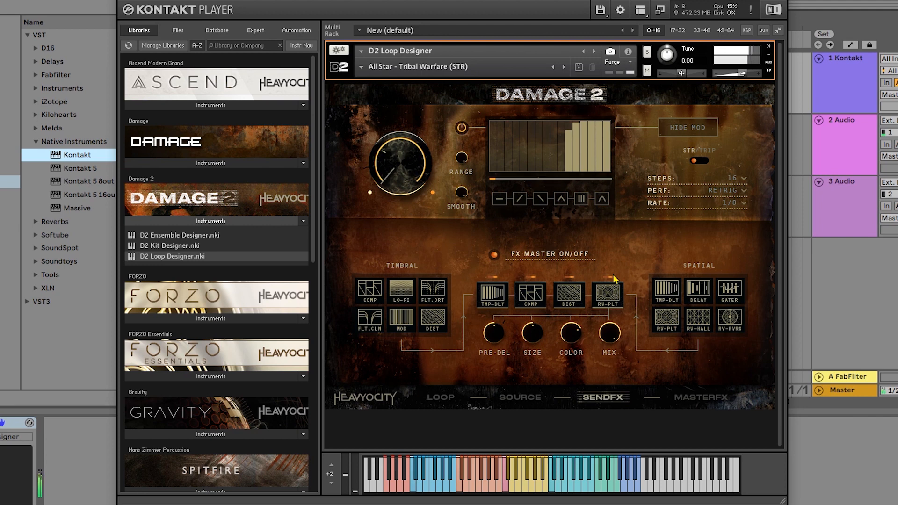
{"action": "left_click_drag", "start_coordinate": [611, 338], "coordinate": [602, 394]}
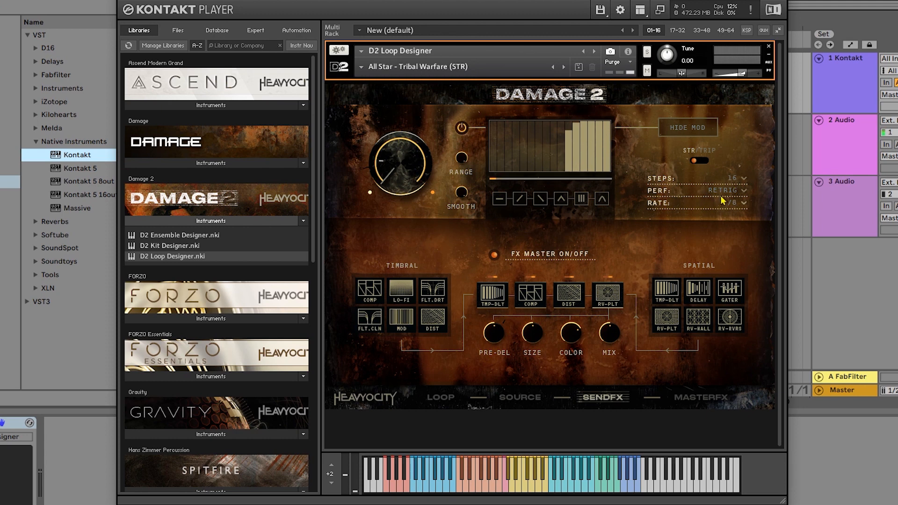
Examine the available PERF, STEPS and RATE options of the FX modulation
{"action": "left_click", "coordinate": [739, 195]}
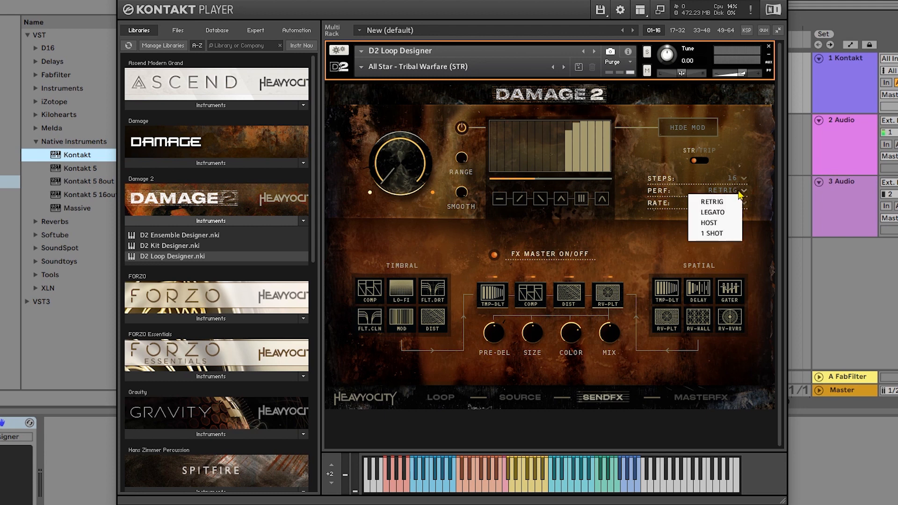
{"action": "left_click", "coordinate": [743, 179]}
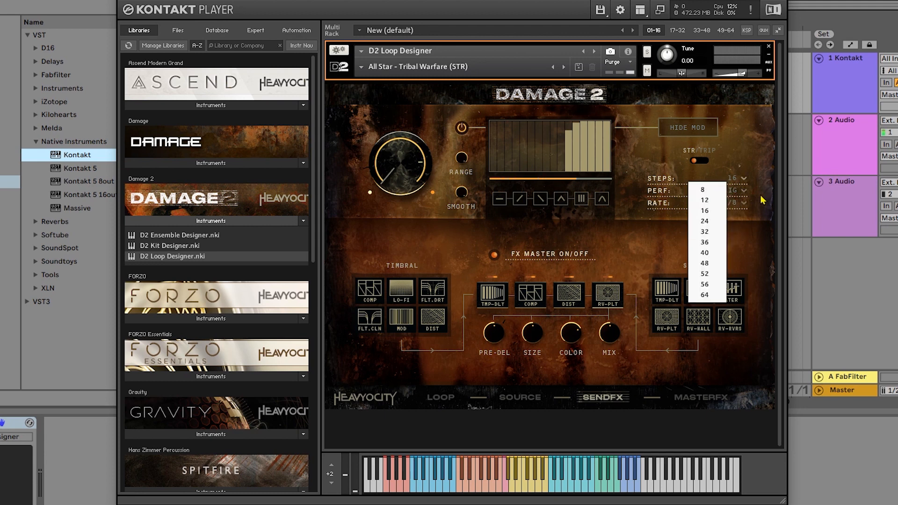
{"action": "left_click", "coordinate": [741, 206]}
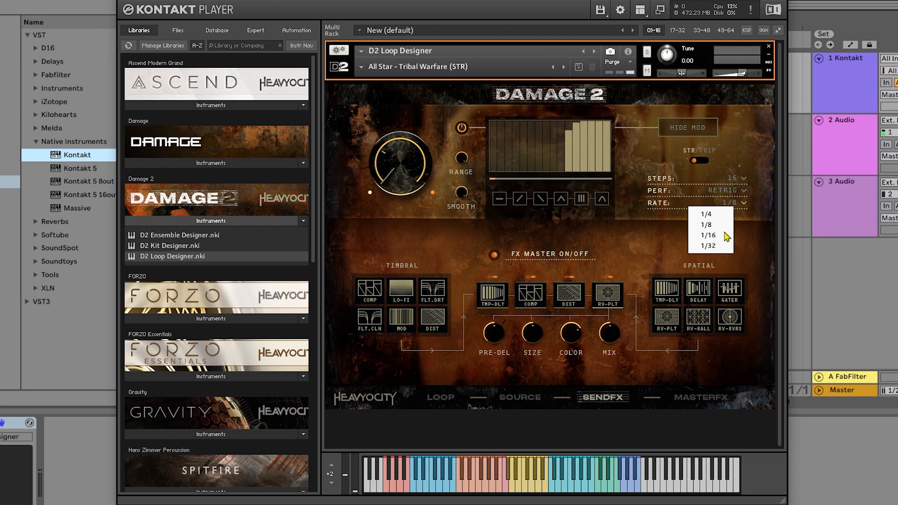
{"action": "left_click", "coordinate": [631, 259]}
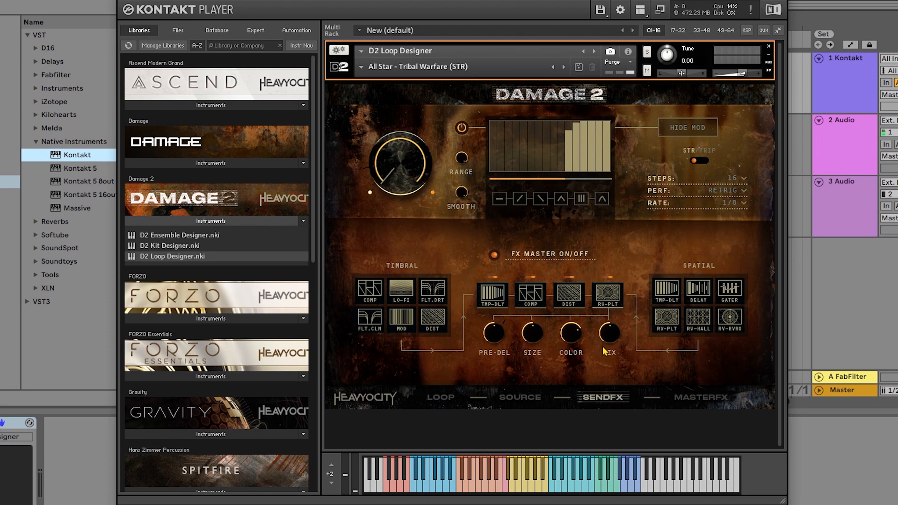
On the MasterFX page, raise the Punish amount to 100 while switching its mode through Hurt Me Plenty to Nightmare
{"action": "left_click", "coordinate": [697, 398]}
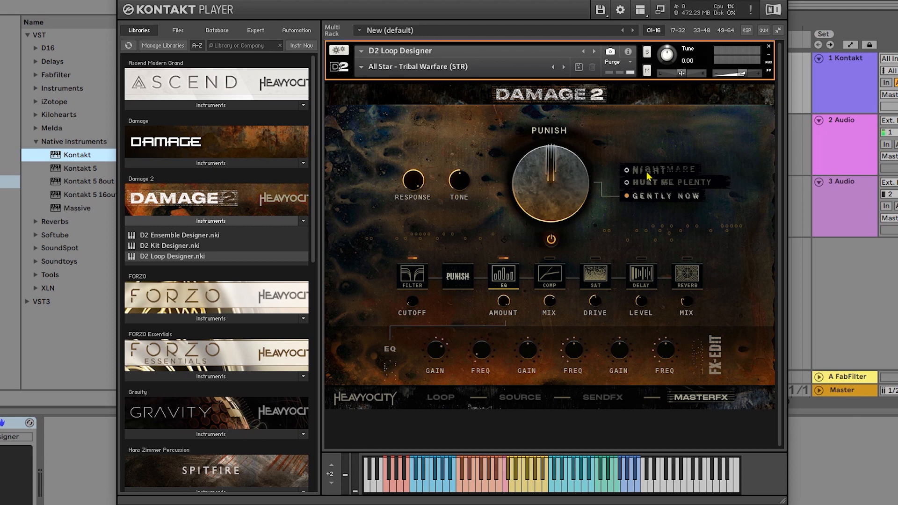
{"action": "mouse_move", "coordinate": [572, 210]}
{"action": "left_click_drag", "start_coordinate": [571, 209], "coordinate": [603, 173]}
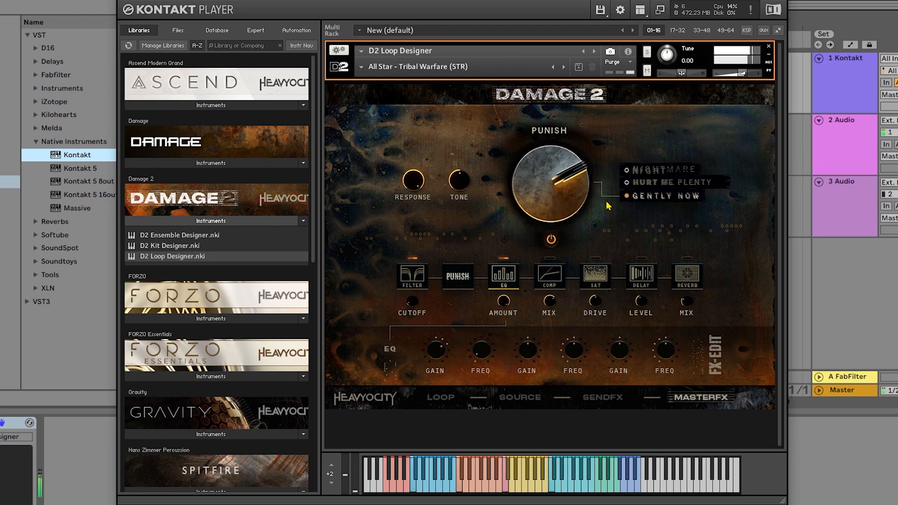
{"action": "left_click", "coordinate": [627, 183]}
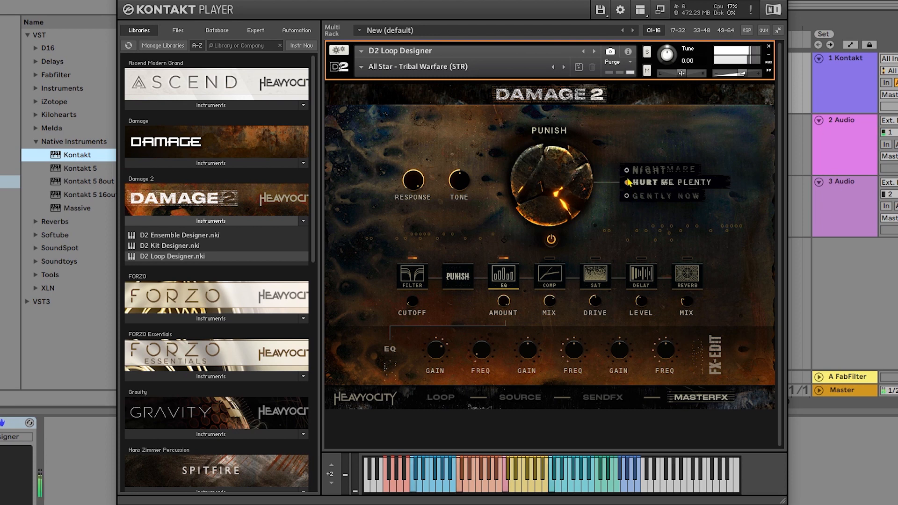
{"action": "left_click", "coordinate": [627, 171]}
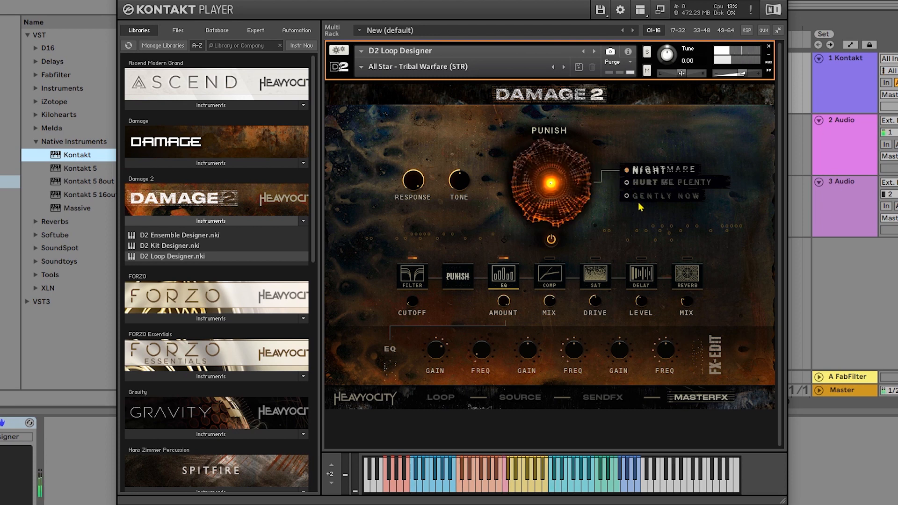
{"action": "left_click_drag", "start_coordinate": [543, 183], "coordinate": [541, 121]}
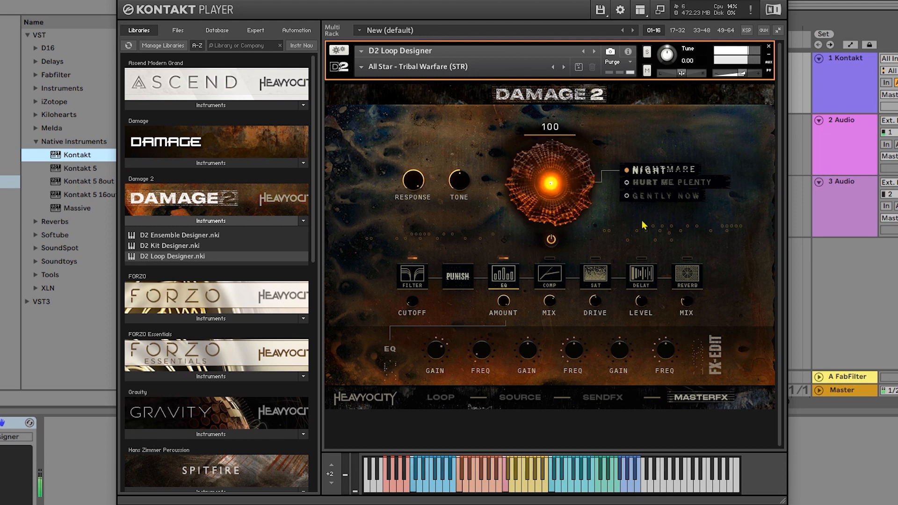
Switch the Punish mode through Hurt Me Plenty back to Gently Now and reduce the Punish amount to just below halfway
{"action": "left_click", "coordinate": [627, 183]}
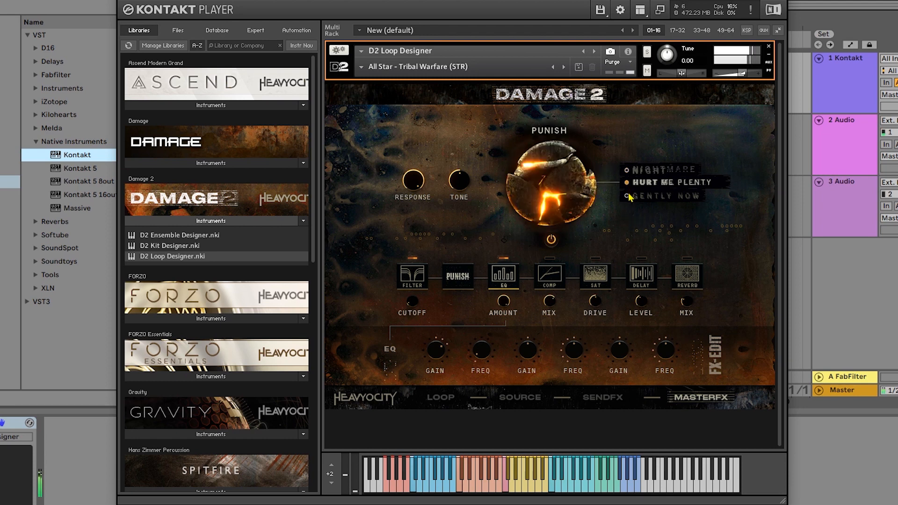
{"action": "left_click", "coordinate": [627, 197]}
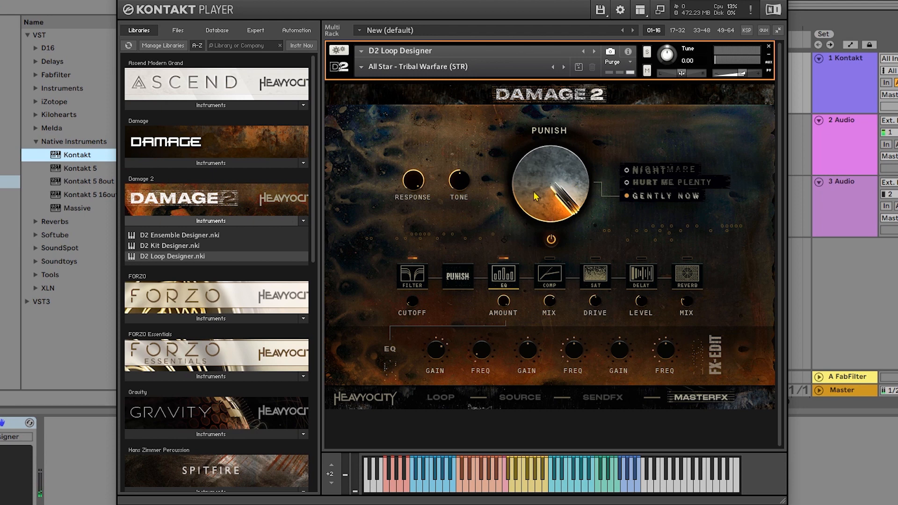
{"action": "left_click_drag", "start_coordinate": [561, 177], "coordinate": [556, 210]}
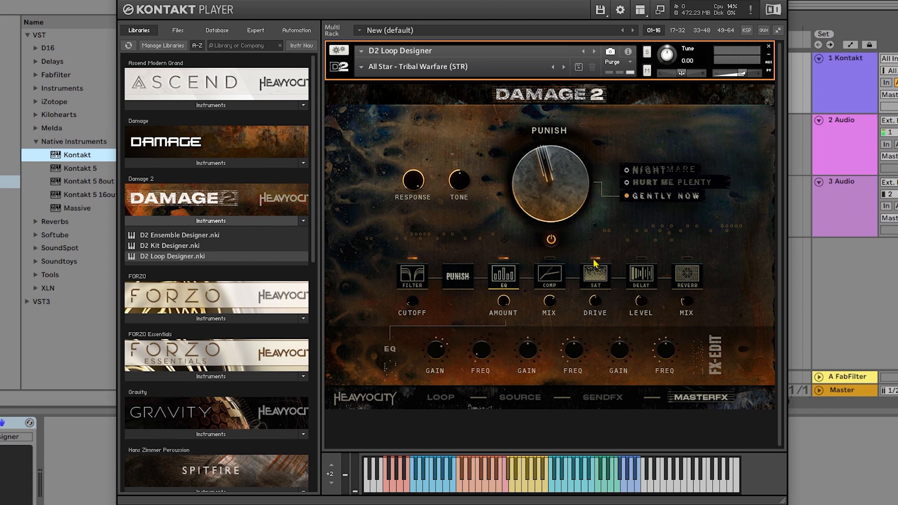
Move the saturation ahead of Punish in the MasterFX chain and show the EQ parameters
{"action": "left_click_drag", "start_coordinate": [596, 274], "coordinate": [465, 281]}
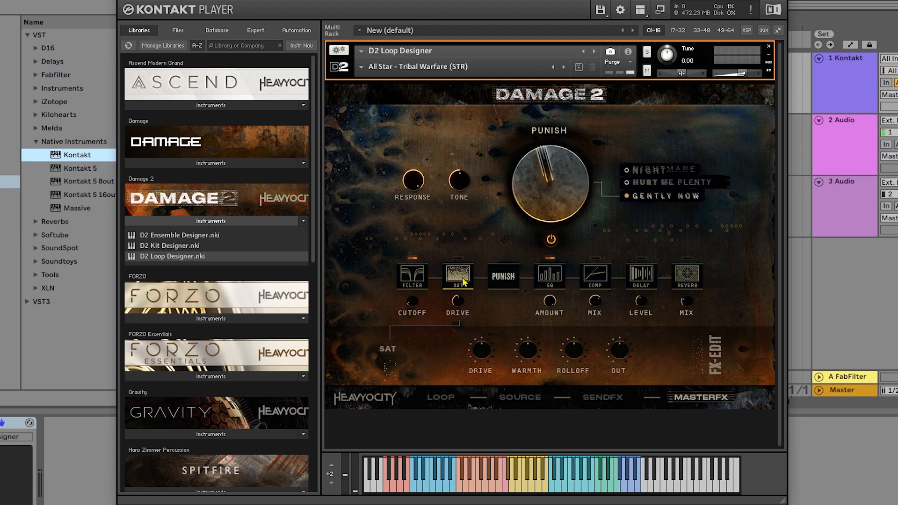
{"action": "left_click", "coordinate": [559, 278]}
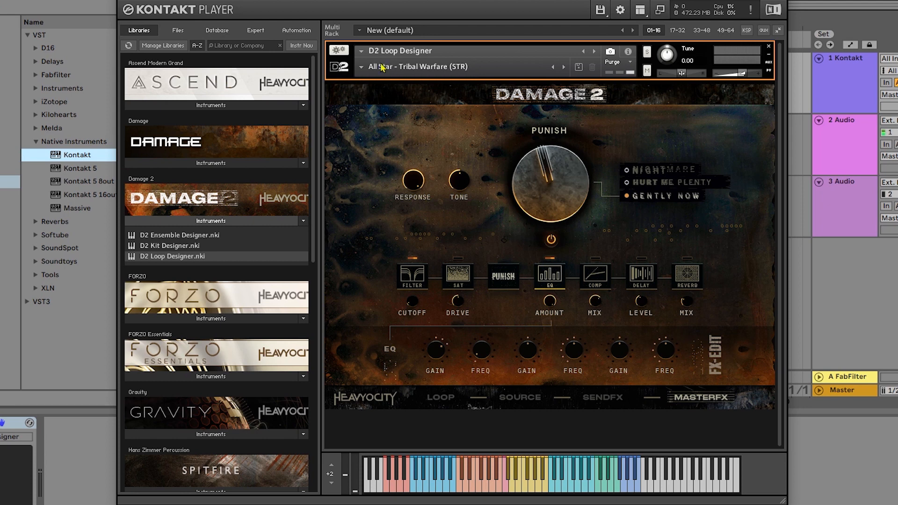
Load the straight snapshot Organic Cinematic - Breakout Full Loops 01 (STR) and show its loops on the Loop page
{"action": "left_click", "coordinate": [361, 67]}
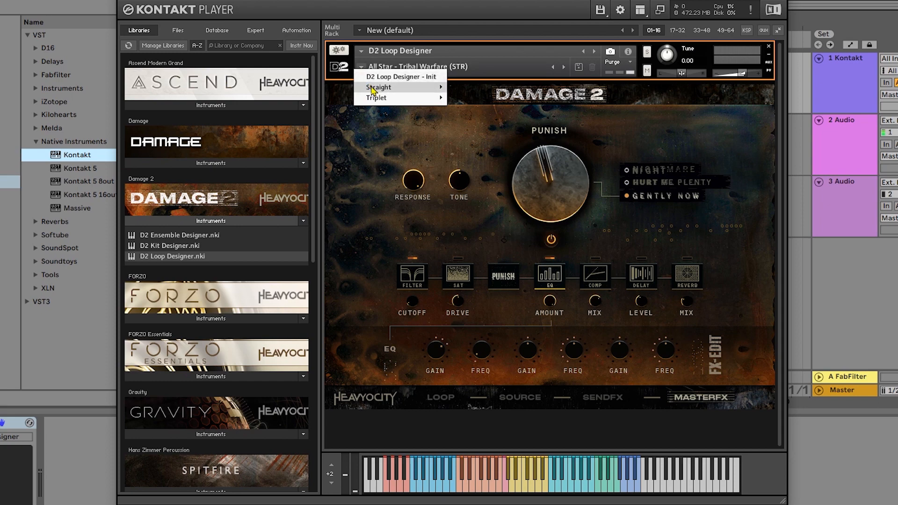
{"action": "mouse_move", "coordinate": [379, 87]}
{"action": "mouse_move", "coordinate": [504, 104]}
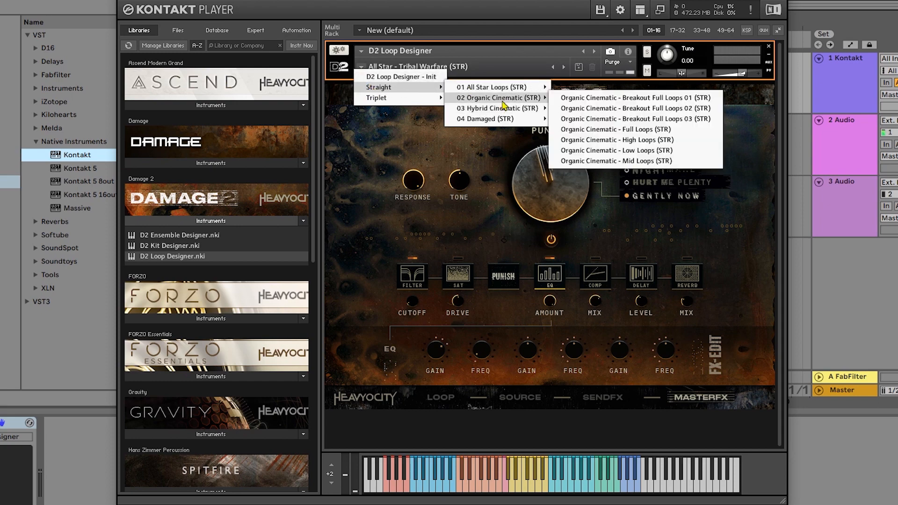
{"action": "left_click", "coordinate": [569, 94]}
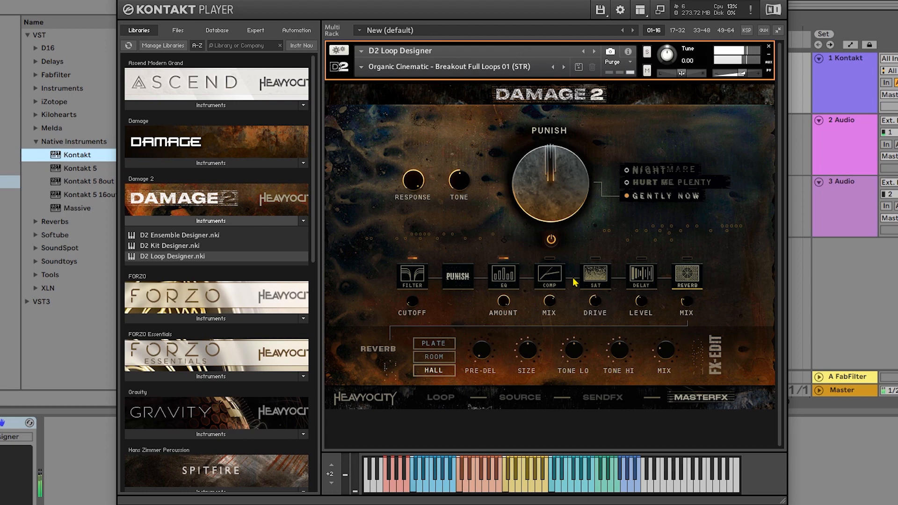
{"action": "left_click", "coordinate": [450, 401]}
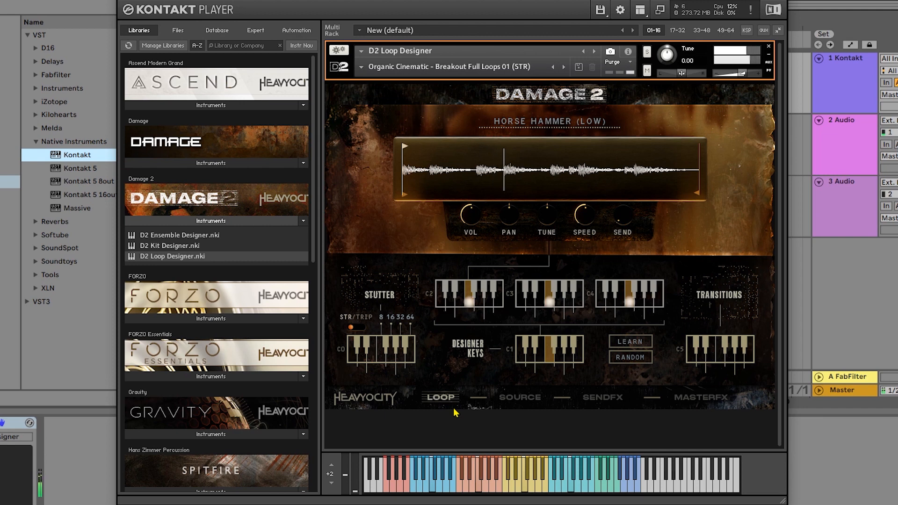
Load the straight snapshot Hybrid Cinematic - Full Breakout Loops 01 (STR)
{"action": "left_click", "coordinate": [361, 67]}
{"action": "mouse_move", "coordinate": [412, 87]}
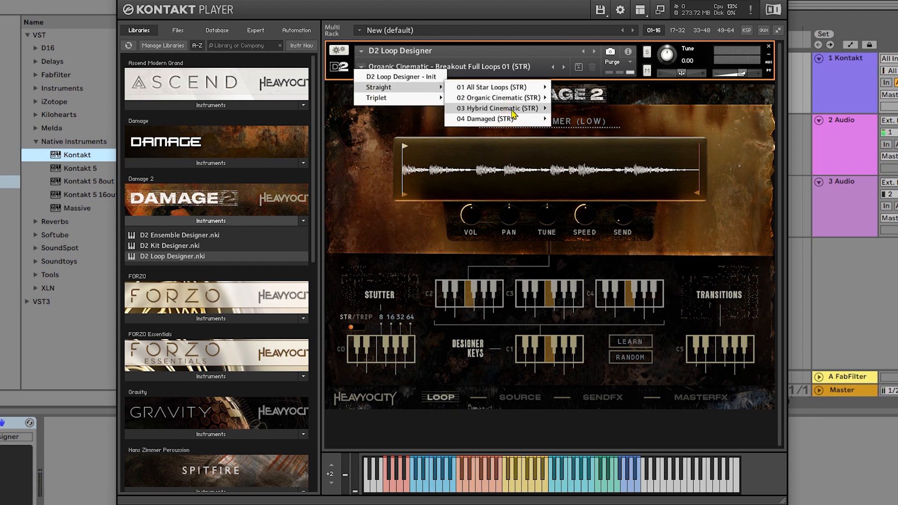
{"action": "mouse_move", "coordinate": [496, 108]}
{"action": "left_click", "coordinate": [580, 108]}
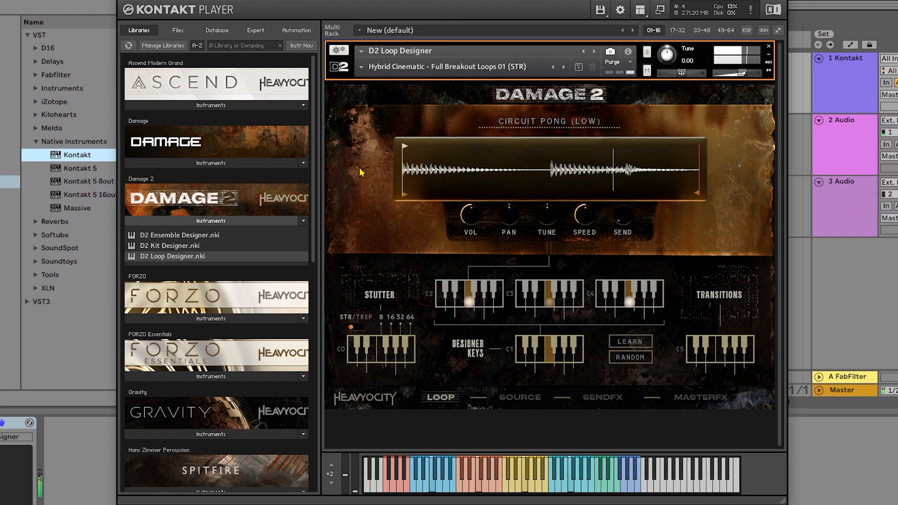
Load the straight snapshot Damaged - Breakout Full Loops 03 (STR)
{"action": "left_click", "coordinate": [361, 67]}
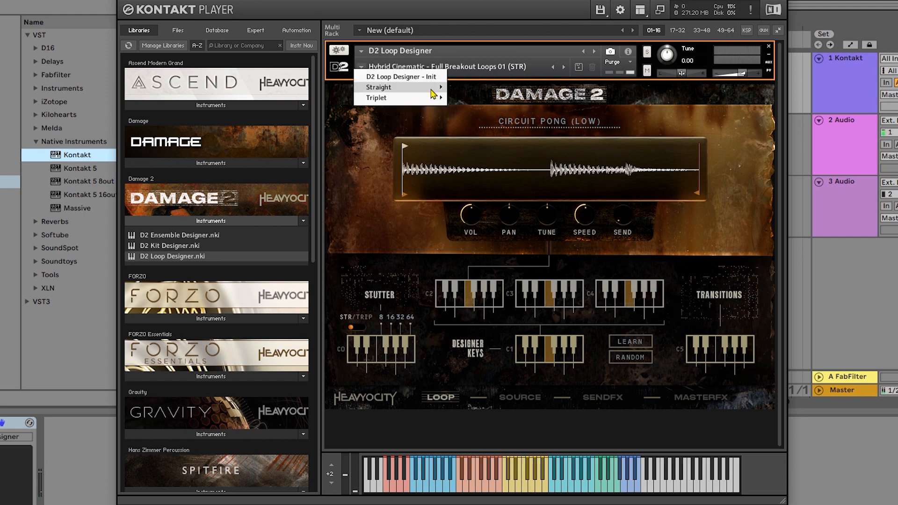
{"action": "mouse_move", "coordinate": [437, 88]}
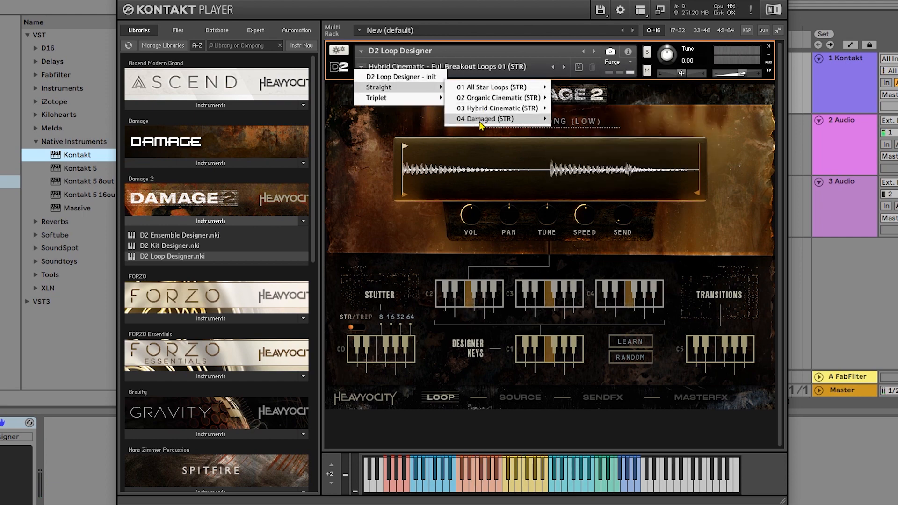
{"action": "mouse_move", "coordinate": [495, 119]}
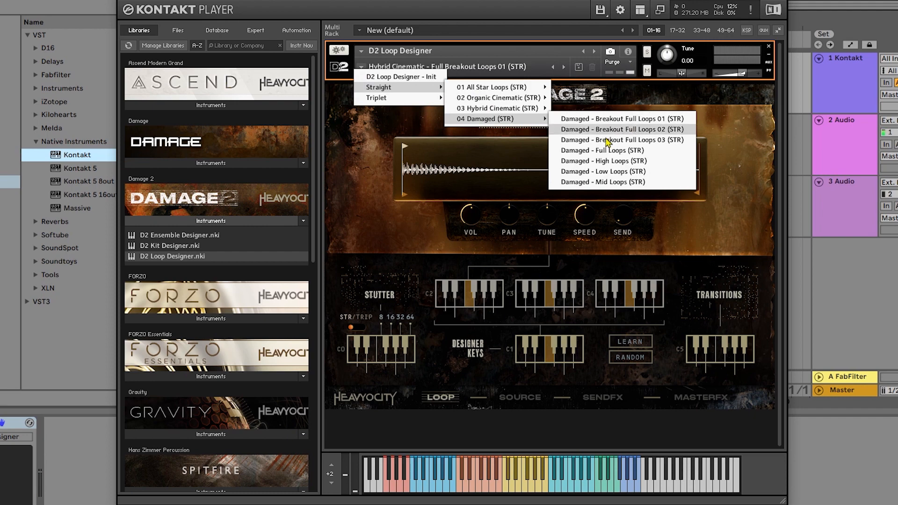
{"action": "left_click", "coordinate": [615, 139]}
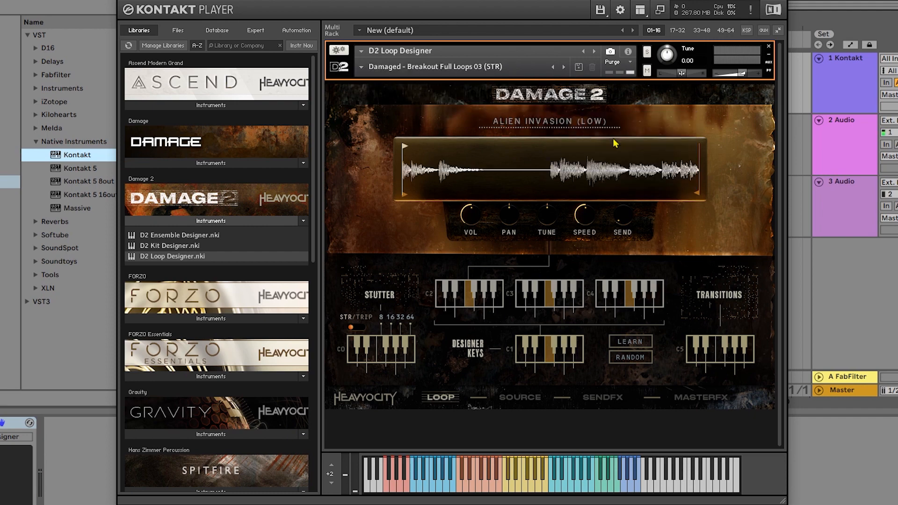